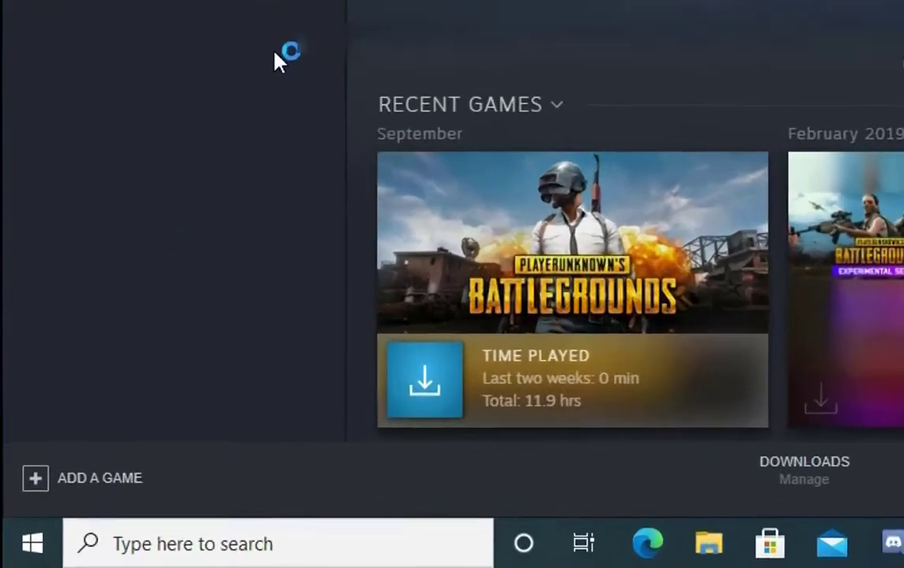
- Run inetcpl.cpl from the Windows Run dialog to open Internet Properties
{"action": "key", "text": "super+r"}
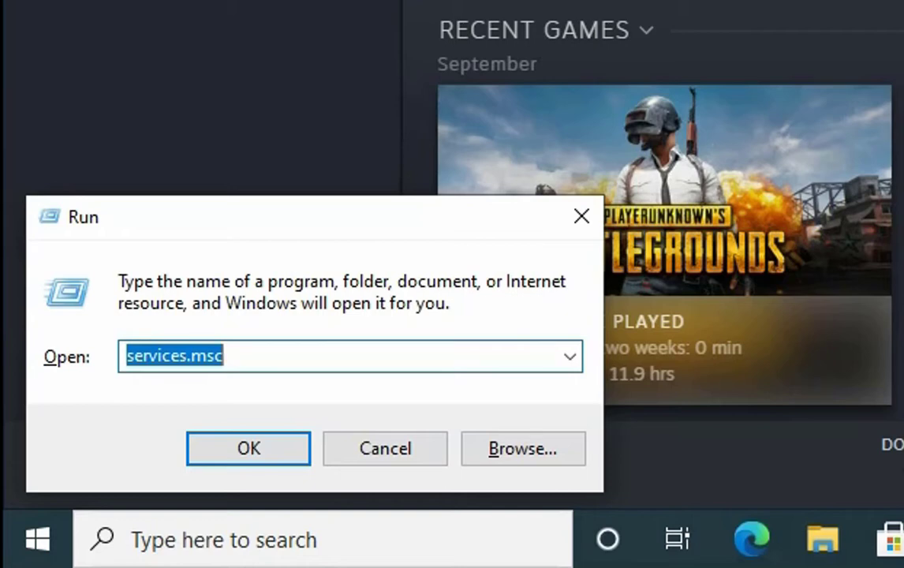
{"action": "type", "text": "inetcp"}
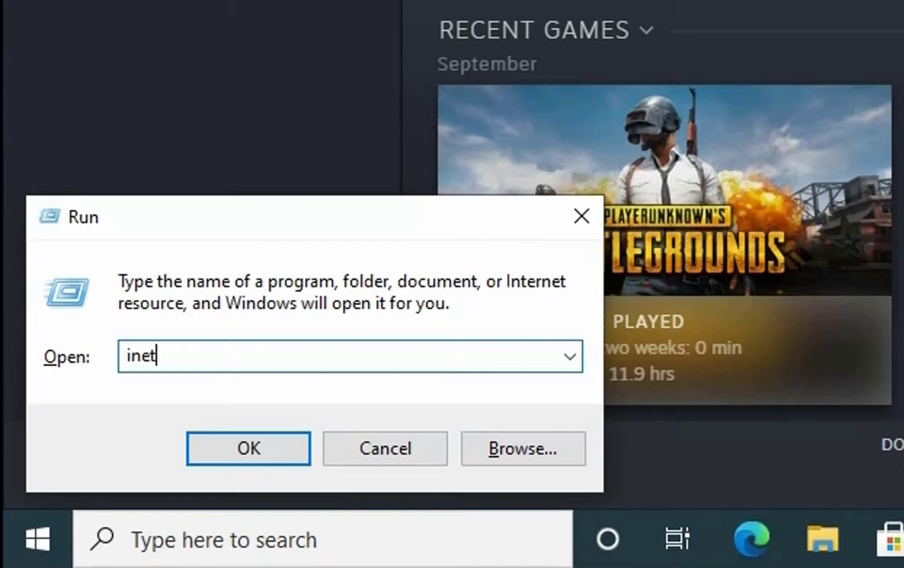
{"action": "type", "text": "l.cpl"}
{"action": "key", "text": "Return"}
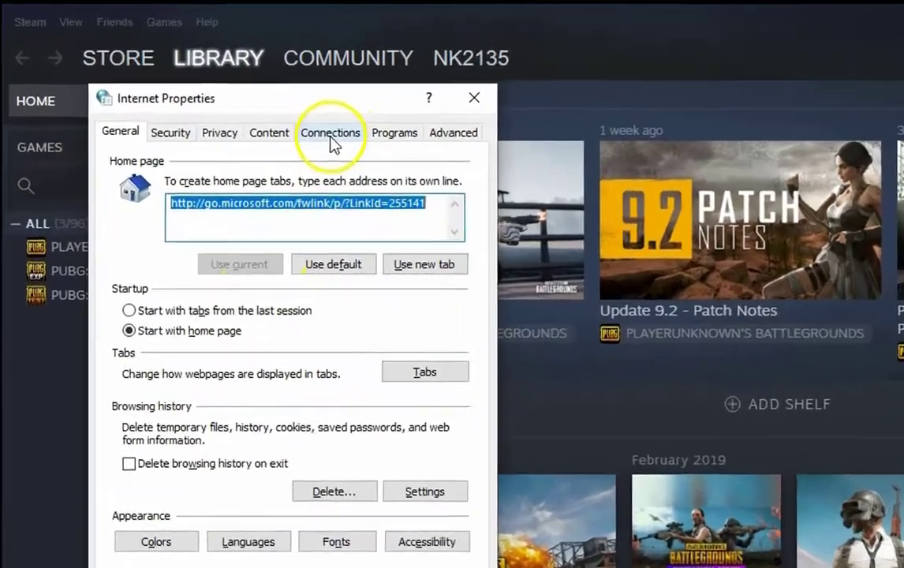
- Uncheck 'Automatically detect settings' in the Connections tab's LAN settings and confirm both dialogs
{"action": "left_click", "coordinate": [239, 98]}
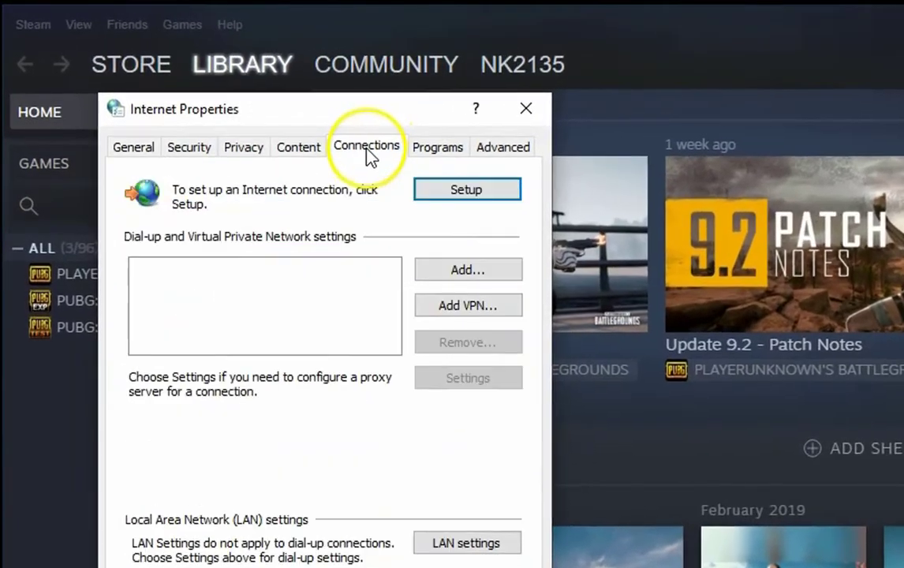
{"action": "left_click", "coordinate": [466, 542]}
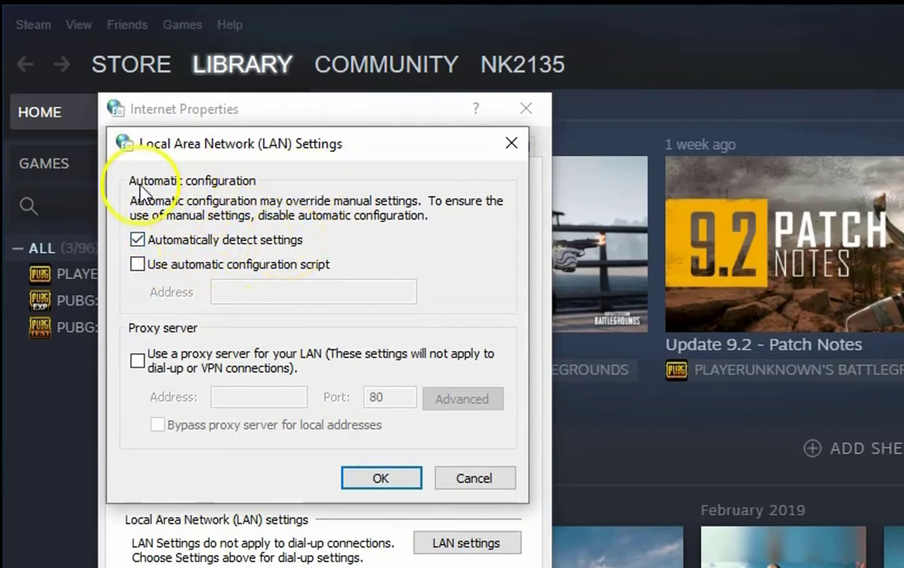
{"action": "left_click", "coordinate": [137, 240]}
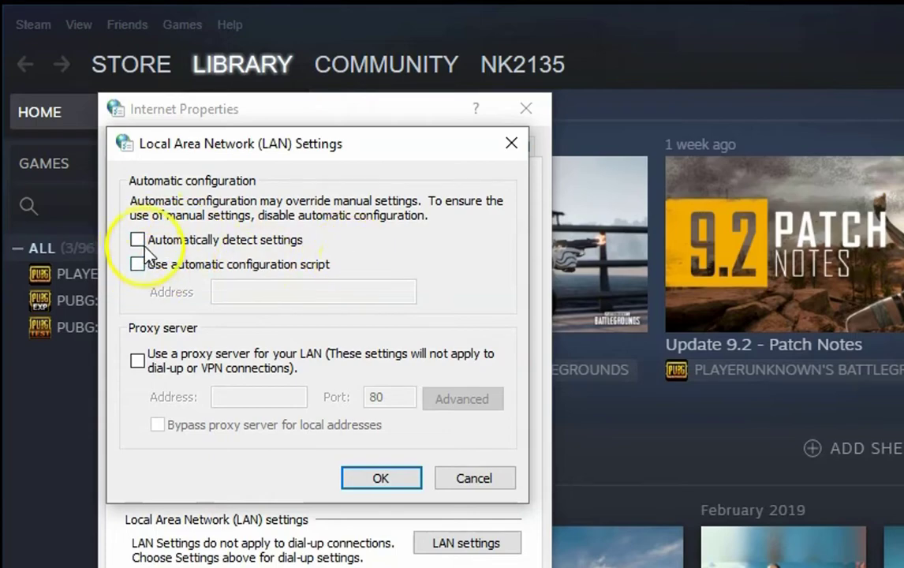
{"action": "left_click", "coordinate": [378, 479]}
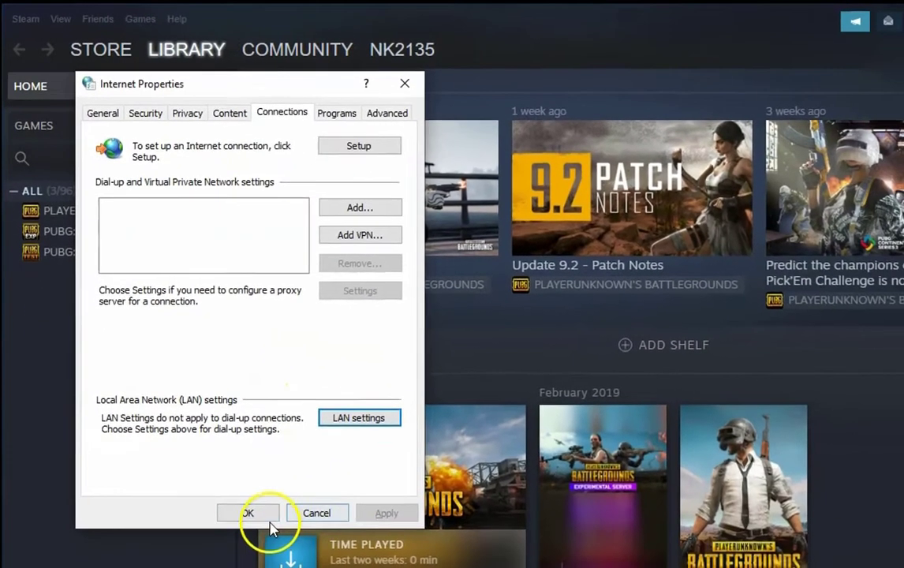
{"action": "left_click", "coordinate": [246, 513]}
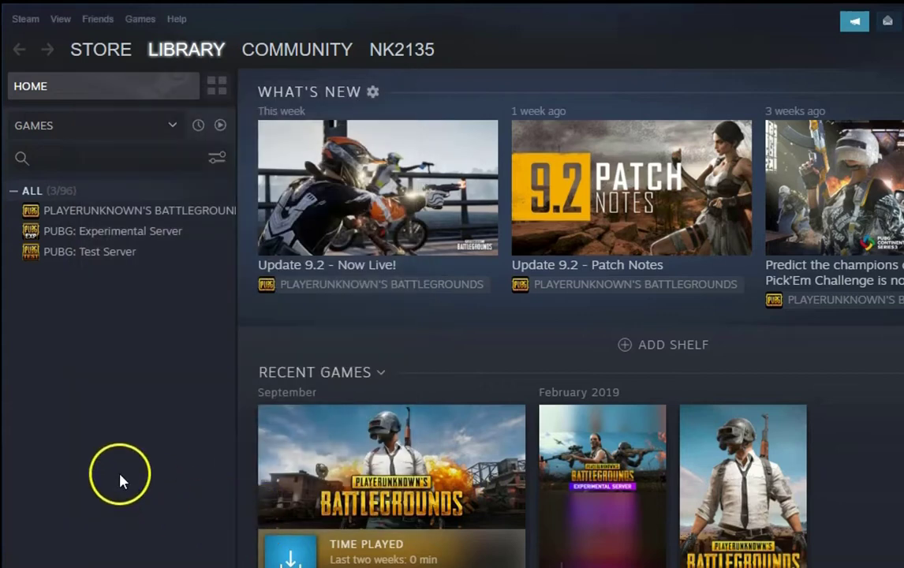
- Set Steam's Download Region to India - Kolkata in Settings > Downloads, then restart Steam
{"action": "left_click", "coordinate": [135, 383]}
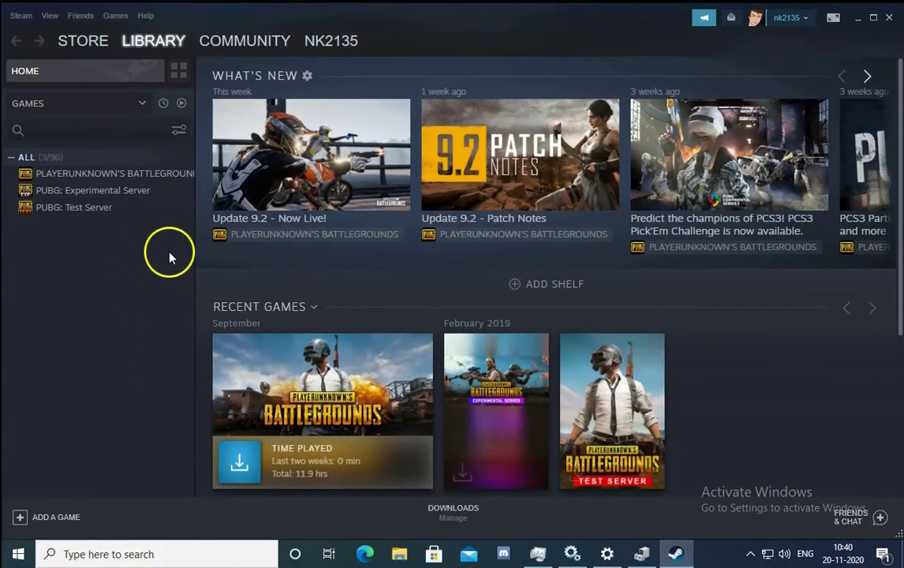
{"action": "left_click", "coordinate": [17, 18]}
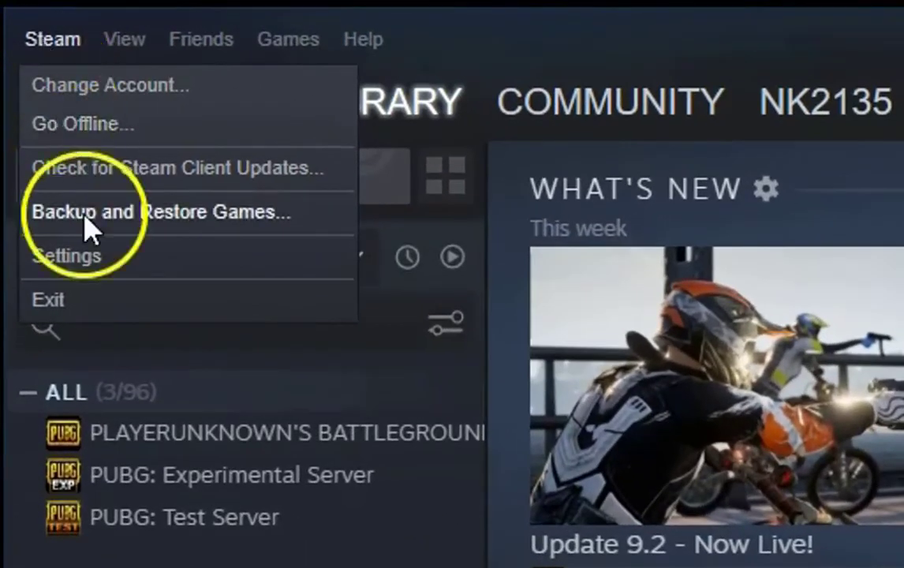
{"action": "left_click", "coordinate": [97, 260]}
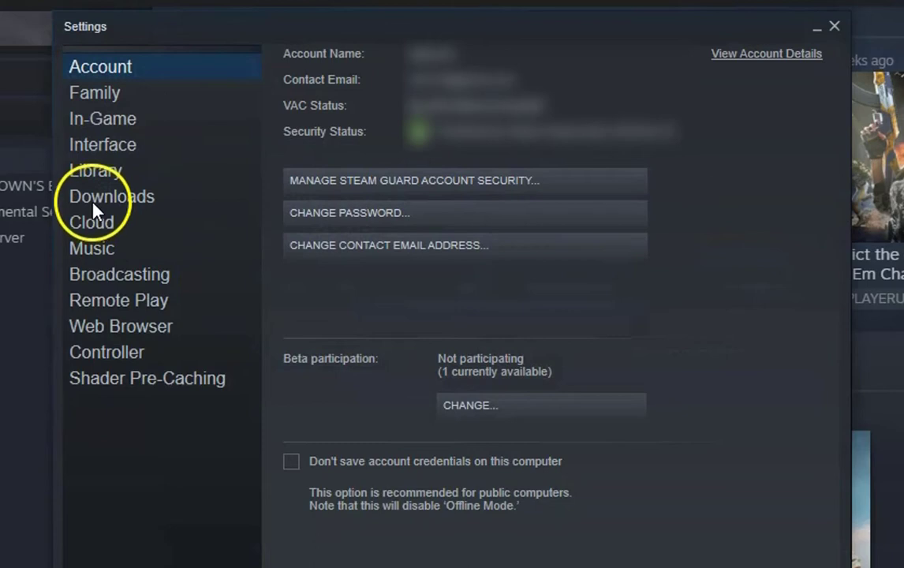
{"action": "left_click", "coordinate": [105, 205]}
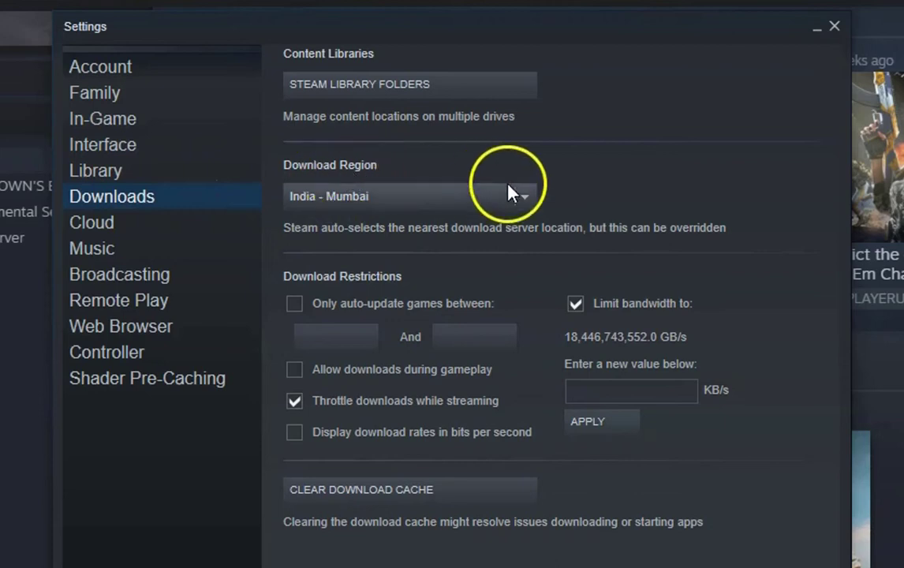
{"action": "left_click", "coordinate": [524, 198]}
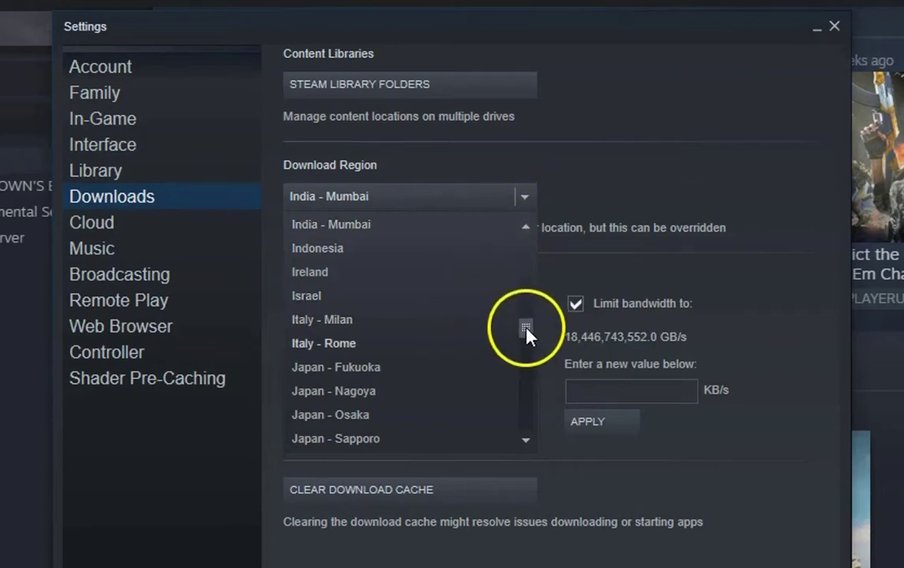
{"action": "scroll", "coordinate": [526, 335], "scroll_direction": "up", "scroll_amount": 1}
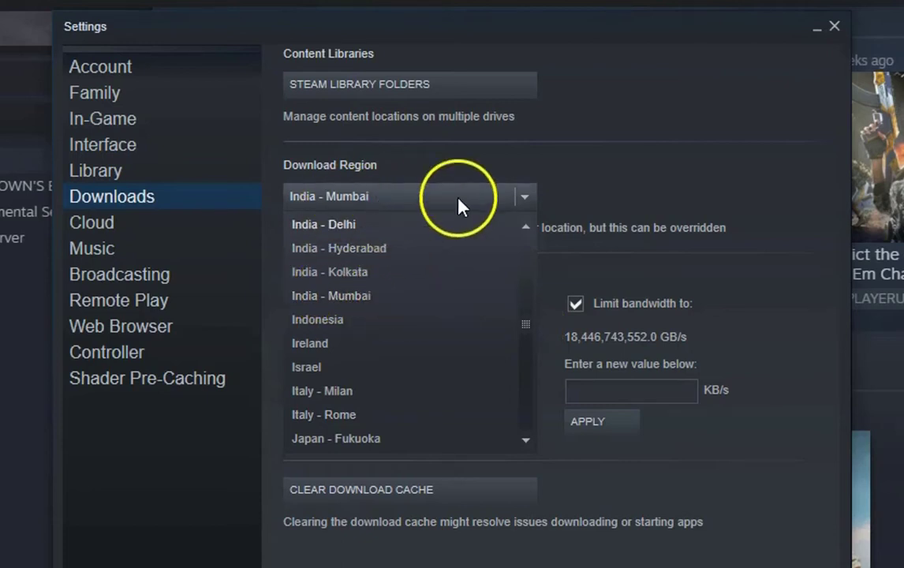
{"action": "left_click", "coordinate": [370, 276]}
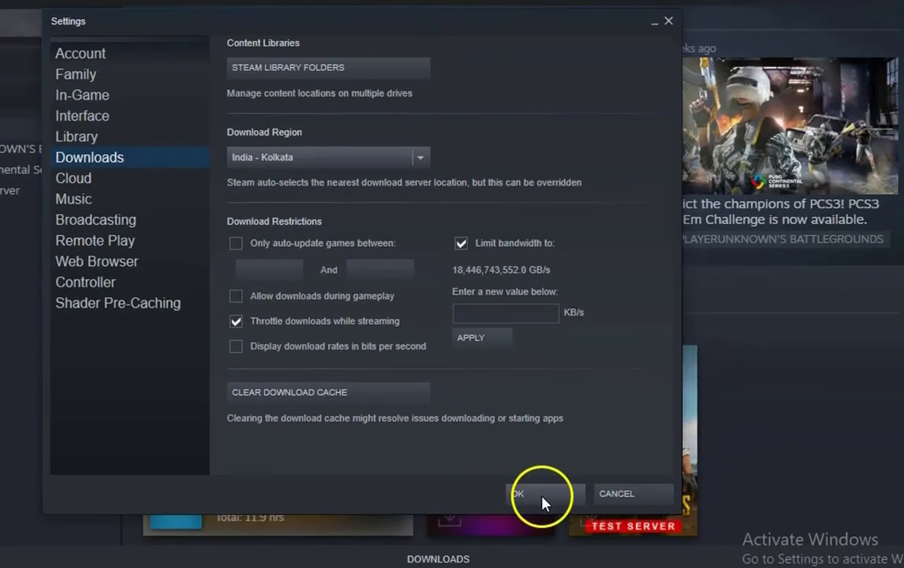
{"action": "left_click", "coordinate": [532, 494]}
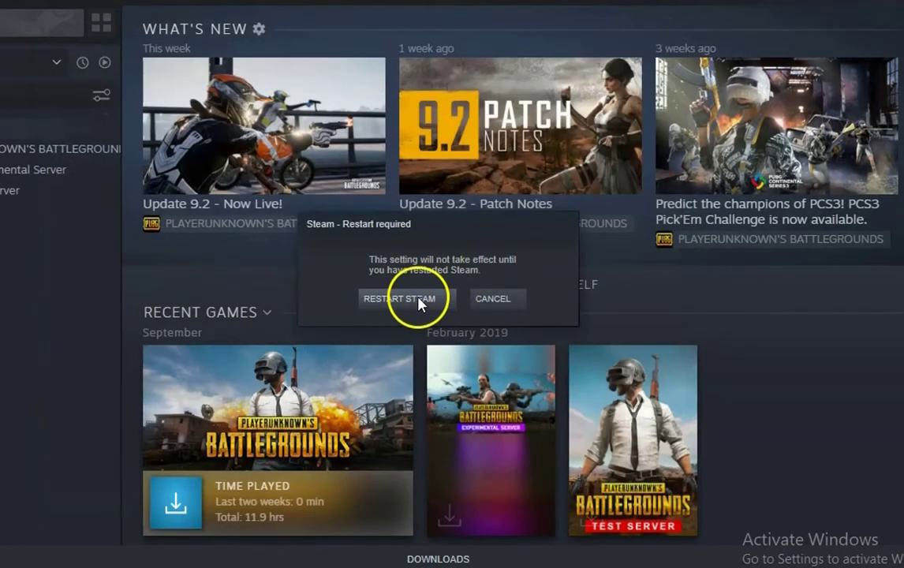
{"action": "left_click", "coordinate": [416, 301]}
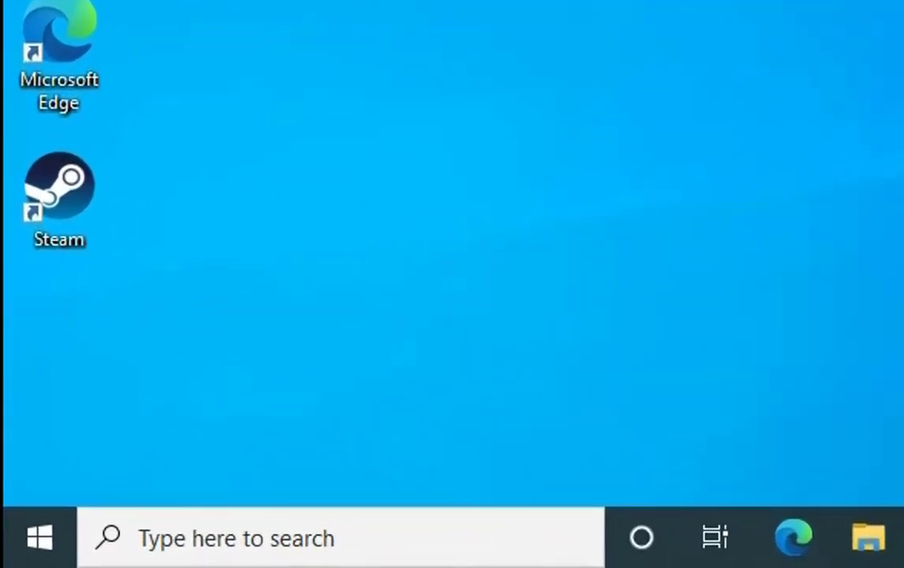
- Enter steam://flushconfig in the Run dialog's Open box
{"action": "key", "text": "super+r"}
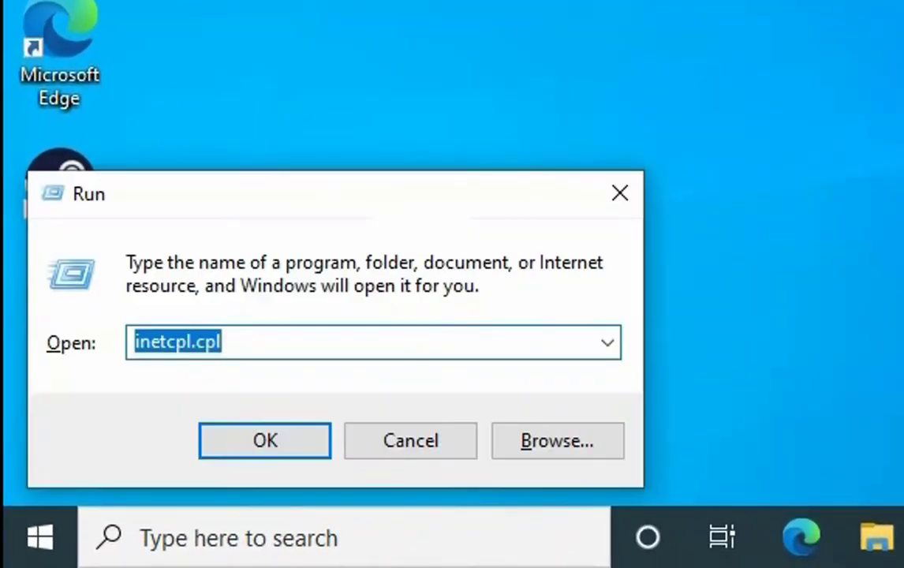
{"action": "type", "text": "se"}
{"action": "key", "text": "BackSpace"}
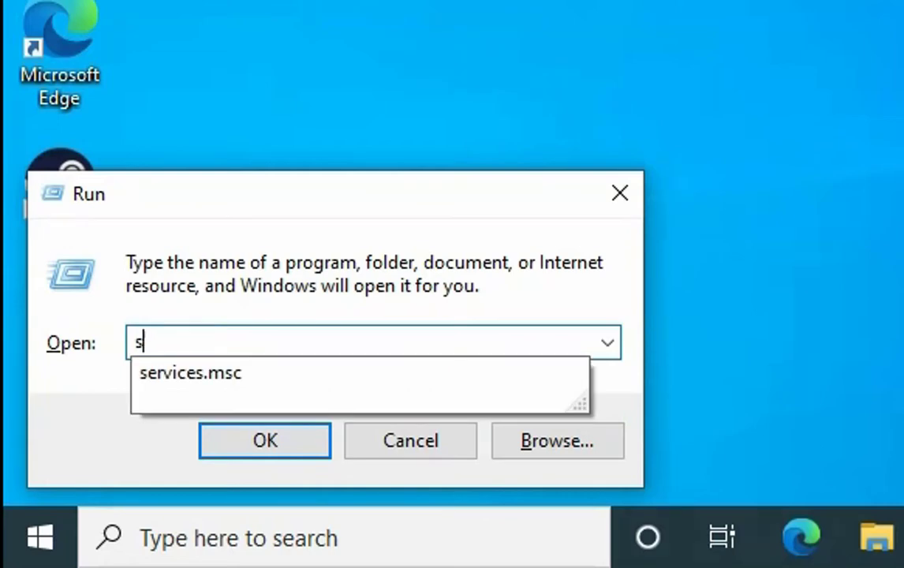
{"action": "type", "text": "team:"}
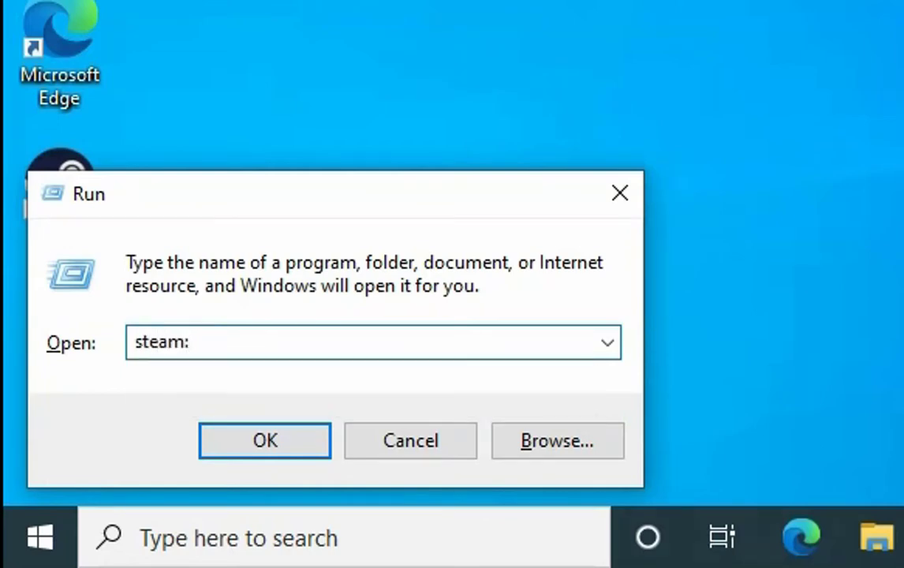
{"action": "type", "text": "//flushconf"}
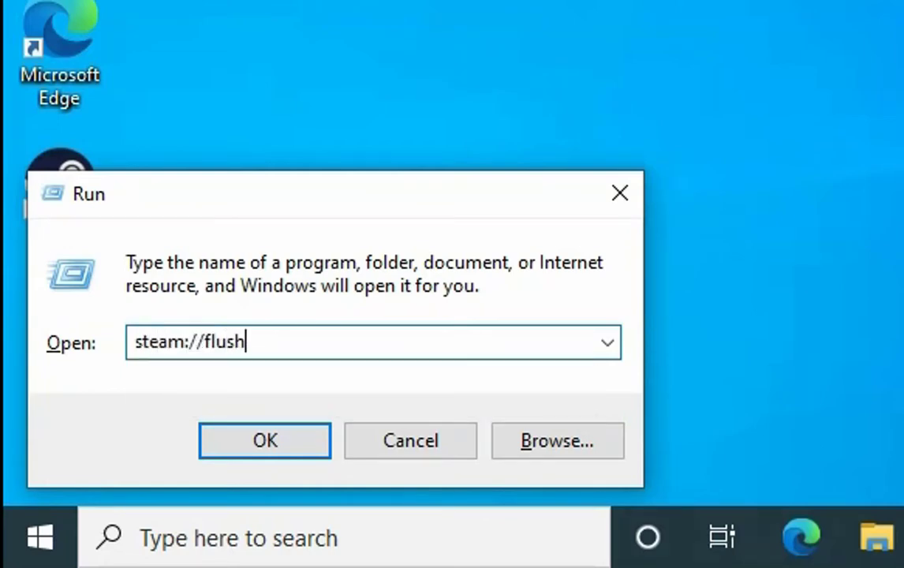
{"action": "type", "text": "ig"}
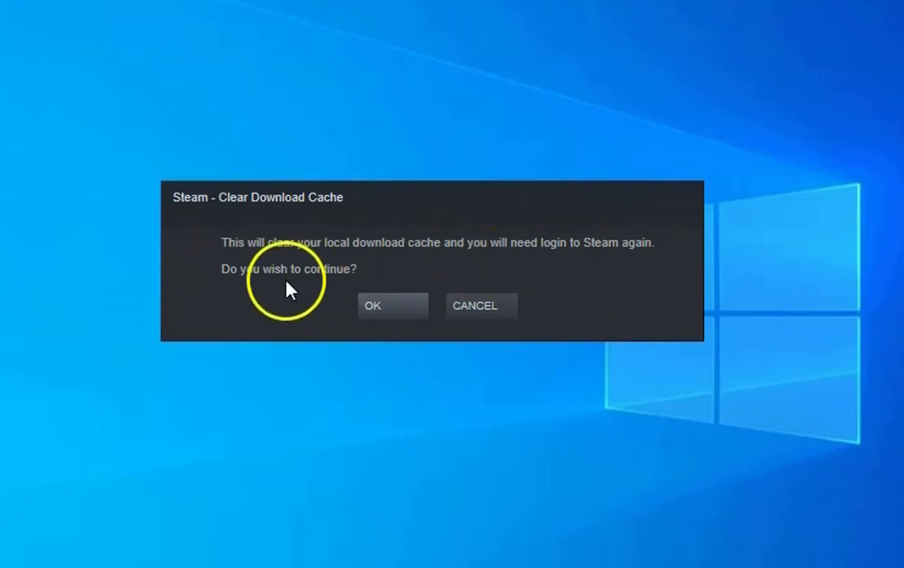
- Confirm clearing the download cache, then log in with the account name and password
{"action": "left_click", "coordinate": [393, 312]}
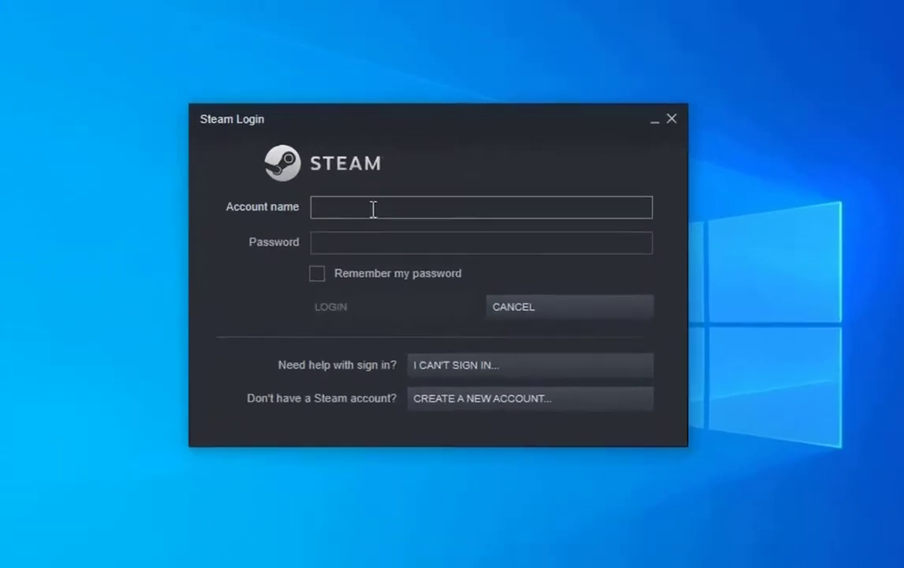
{"action": "type", "text": "username"}
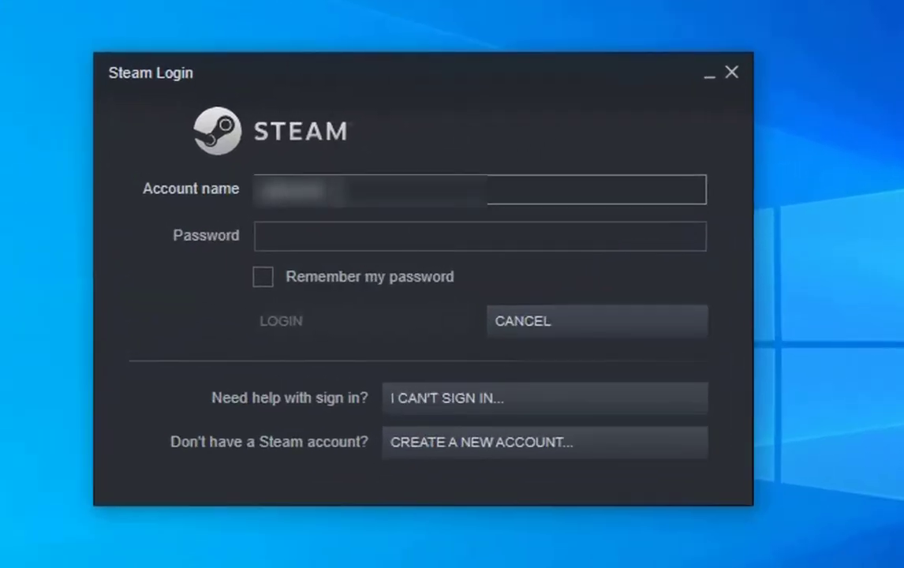
{"action": "key", "text": "Tab"}
{"action": "type", "text": "•••••"}
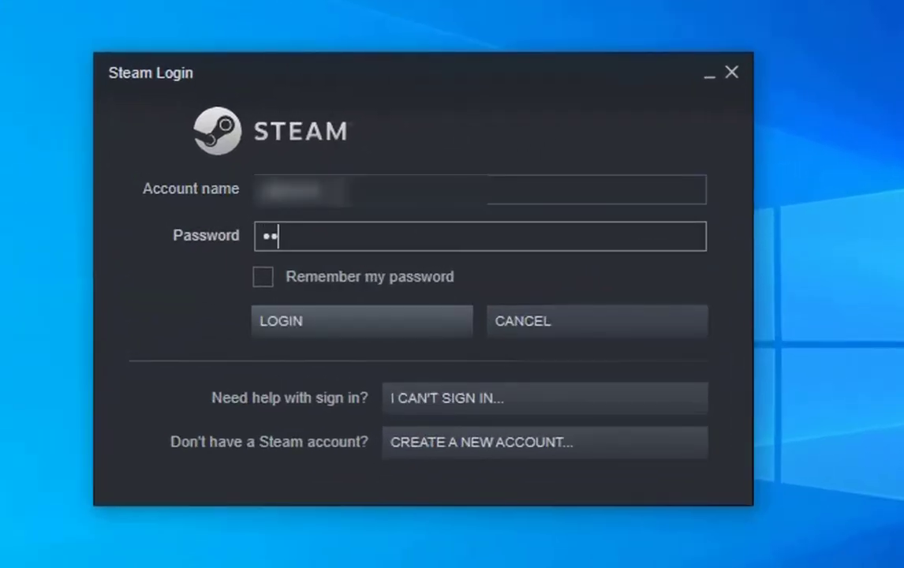
{"action": "type", "text": "••••••••"}
{"action": "key", "text": "Return"}
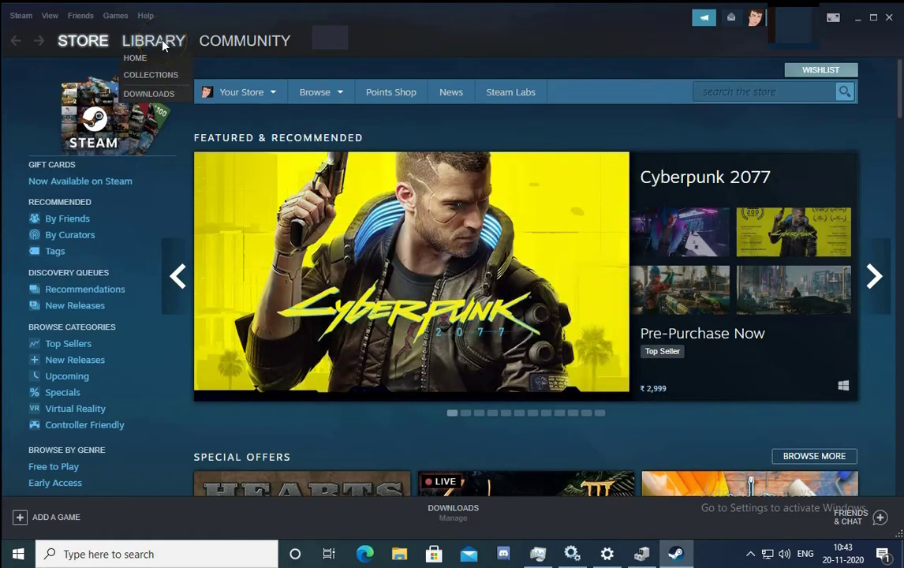
- Check the Library's Downloads page, then browse Local Disk (C:) in File Explorer
{"action": "left_click", "coordinate": [157, 43]}
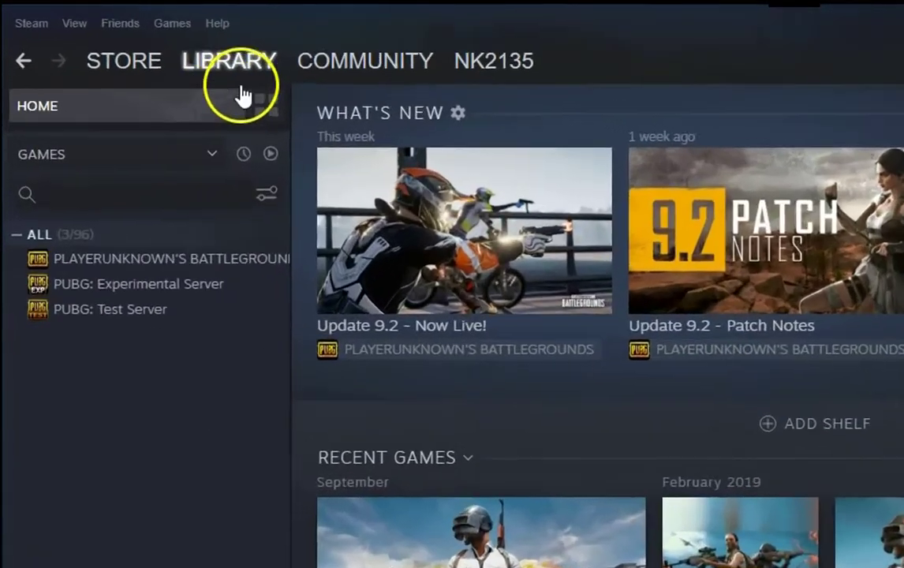
{"action": "mouse_move", "coordinate": [240, 64]}
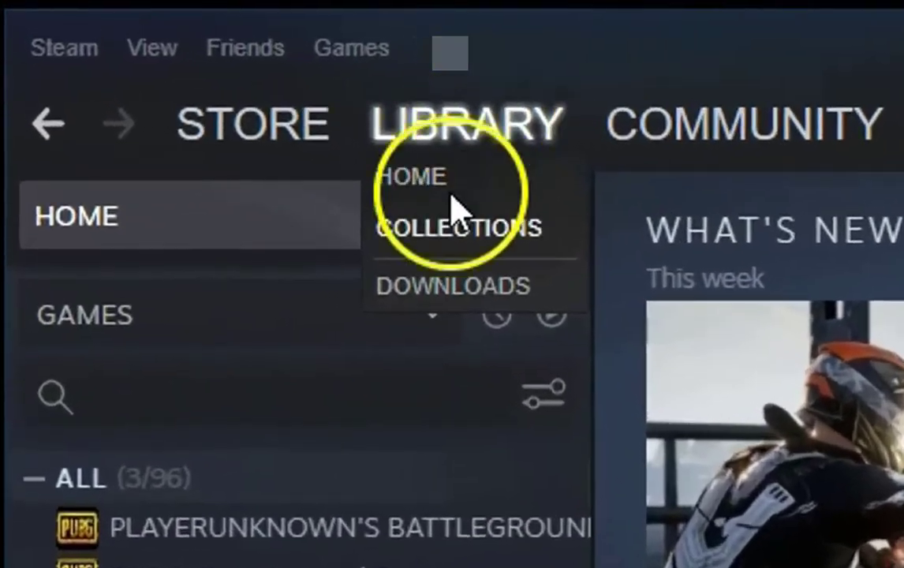
{"action": "left_click", "coordinate": [450, 299]}
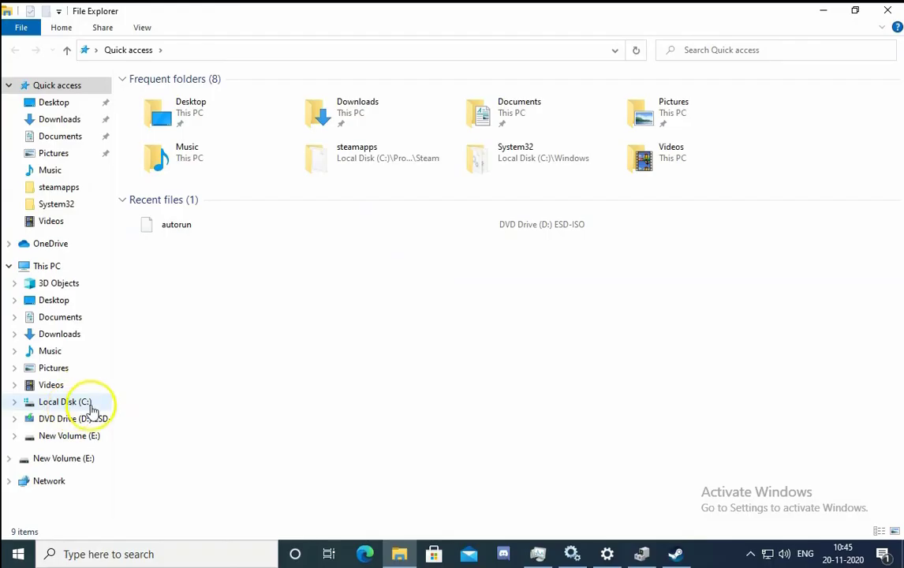
{"action": "left_click", "coordinate": [89, 404]}
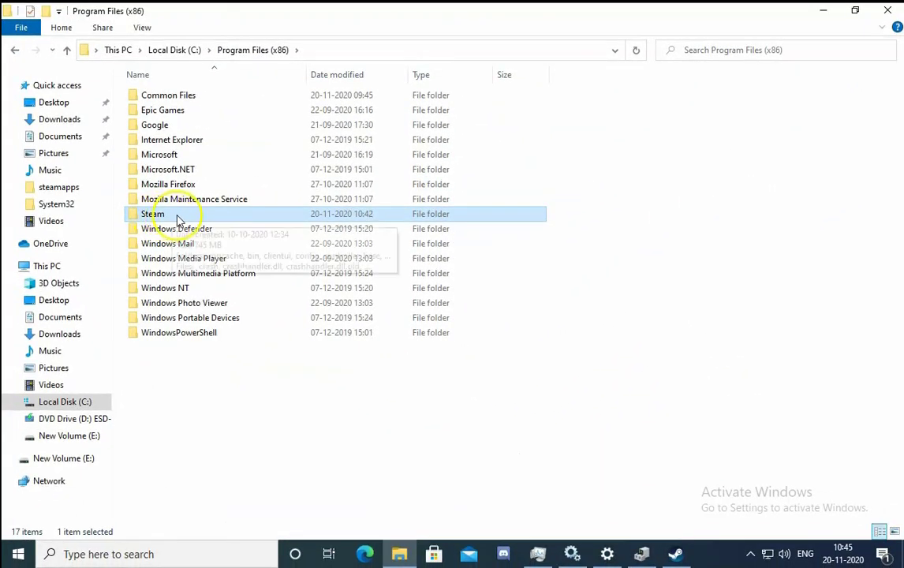
- Open the Steam folder and highlight the steamapps, userdata and SteamLibrary folders
{"action": "double_click", "coordinate": [177, 217]}
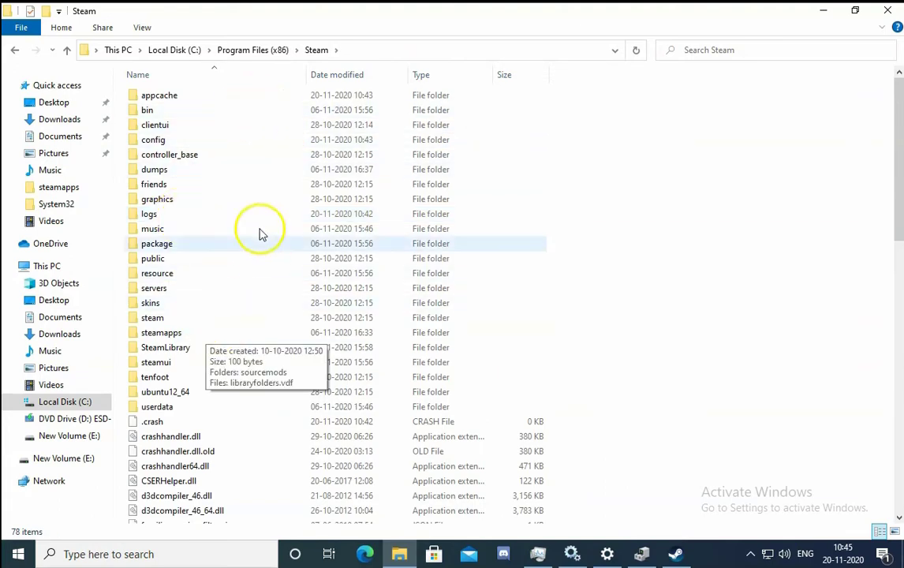
{"action": "left_click", "coordinate": [207, 337]}
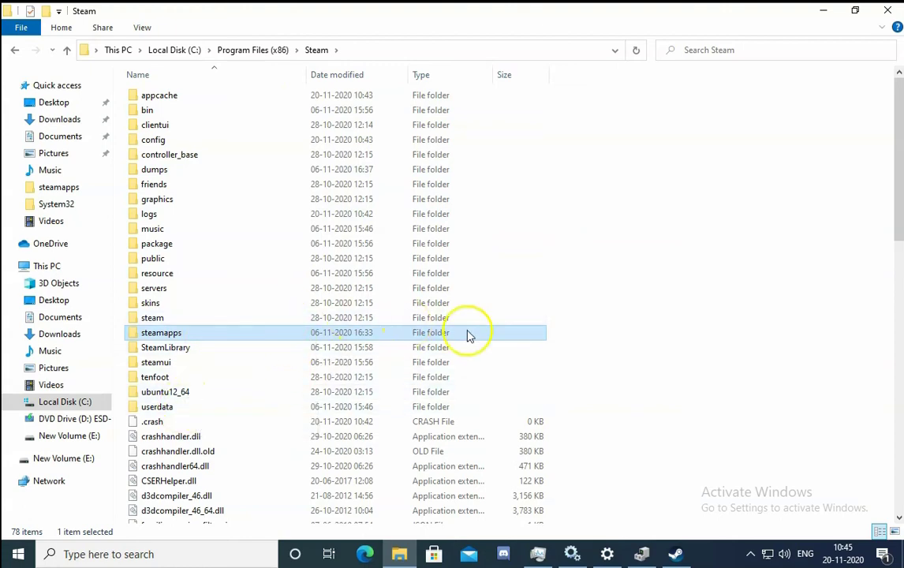
{"action": "left_click", "coordinate": [174, 411]}
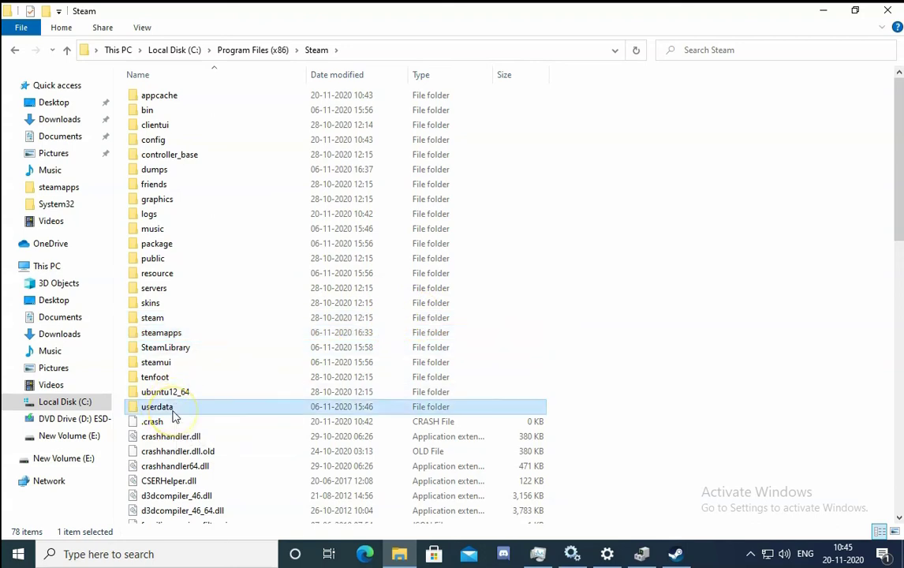
{"action": "left_click", "coordinate": [175, 336]}
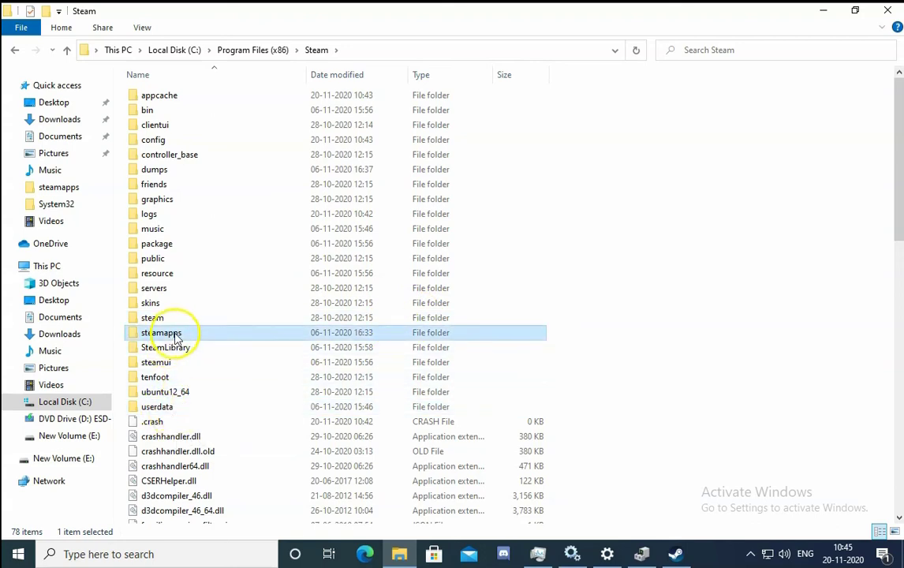
{"action": "left_click", "coordinate": [236, 347]}
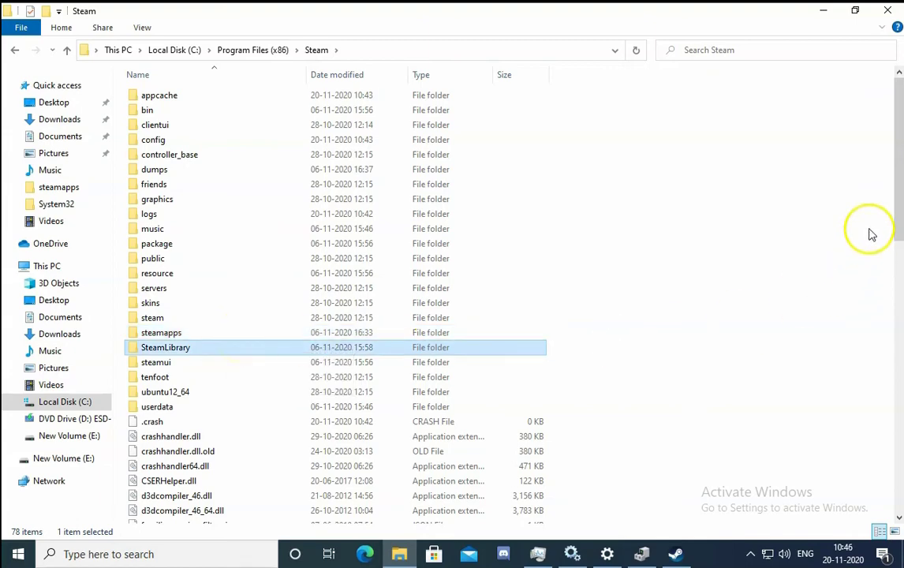
{"action": "scroll", "coordinate": [434, 318], "scroll_direction": "down", "scroll_amount": 10}
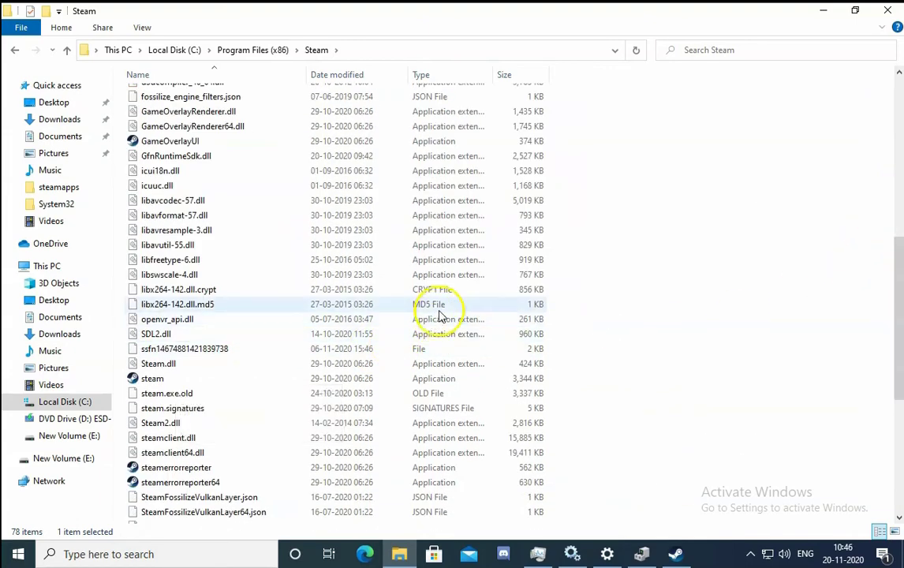
- Select all Steam folder items except steamapps, userdata and steam.exe, and Shift+Delete the 75 items
{"action": "key", "text": "ctrl+a"}
{"action": "left_click_drag", "start_coordinate": [900, 294], "coordinate": [890, 145]}
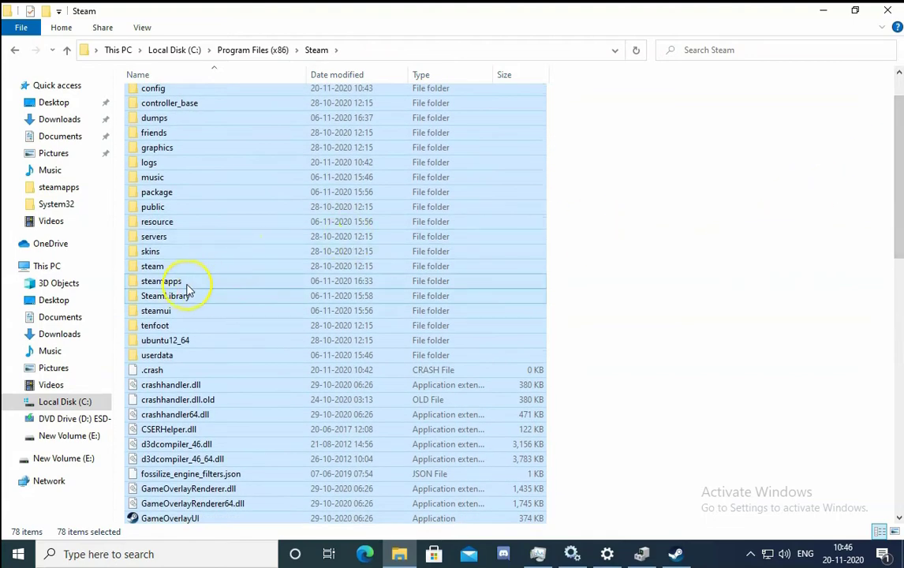
{"action": "mouse_move", "coordinate": [187, 289]}
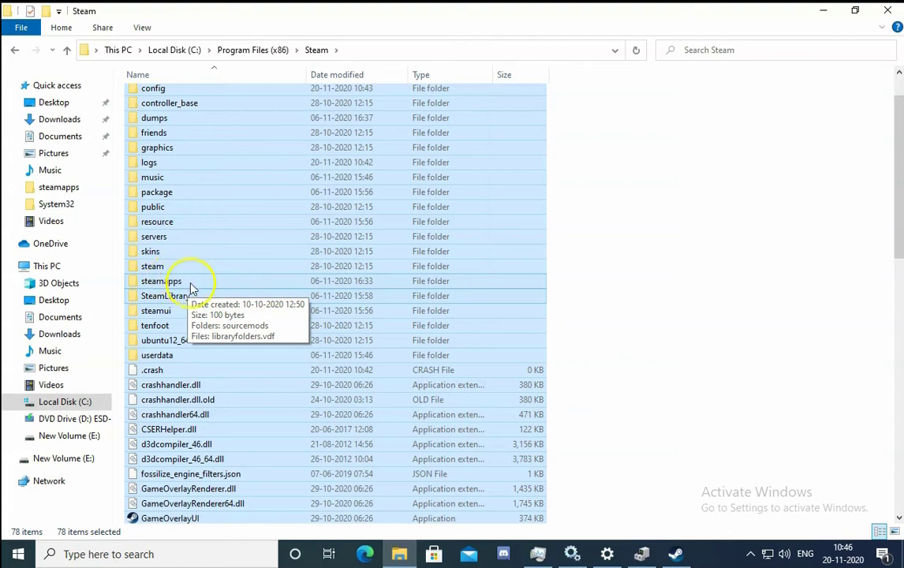
{"action": "left_click", "coordinate": [189, 284], "text": "ctrl"}
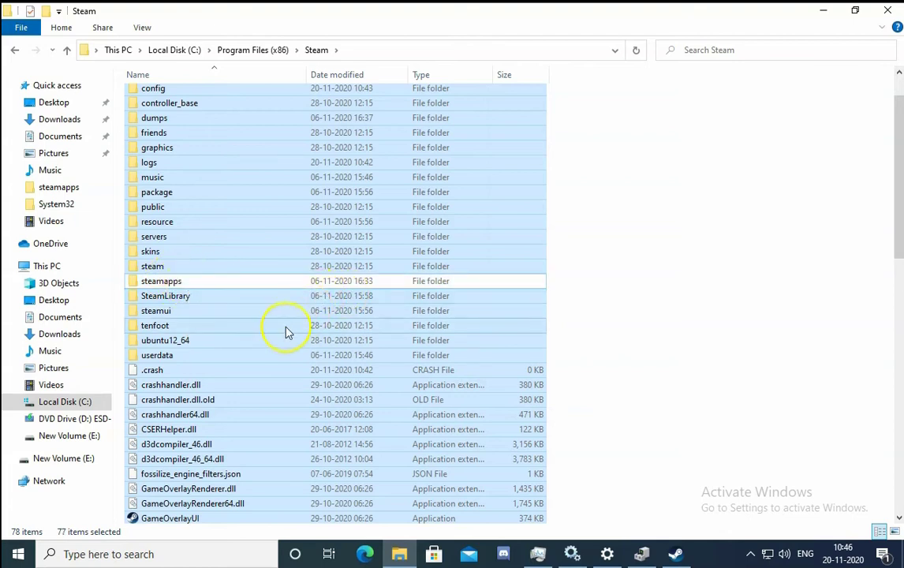
{"action": "left_click", "coordinate": [165, 357], "text": "ctrl"}
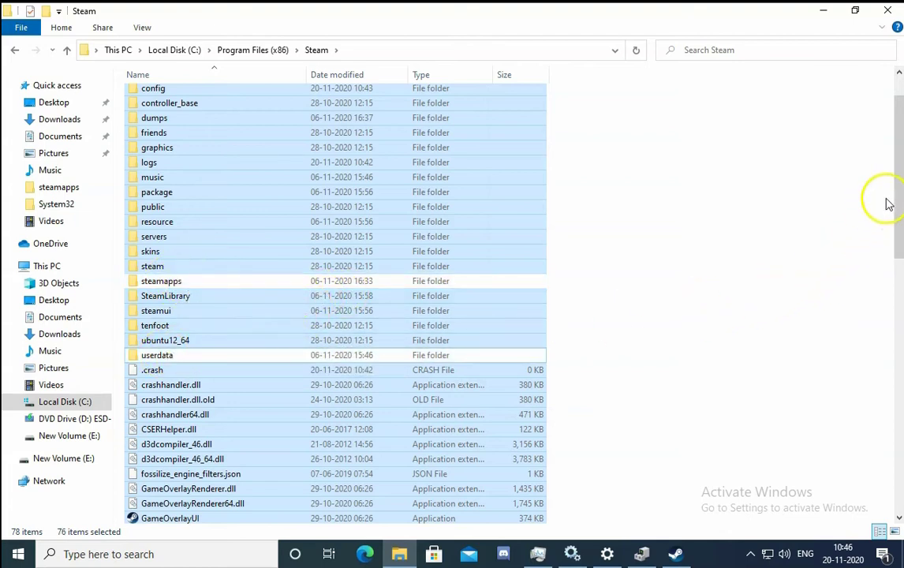
{"action": "left_click_drag", "start_coordinate": [895, 186], "coordinate": [899, 343]}
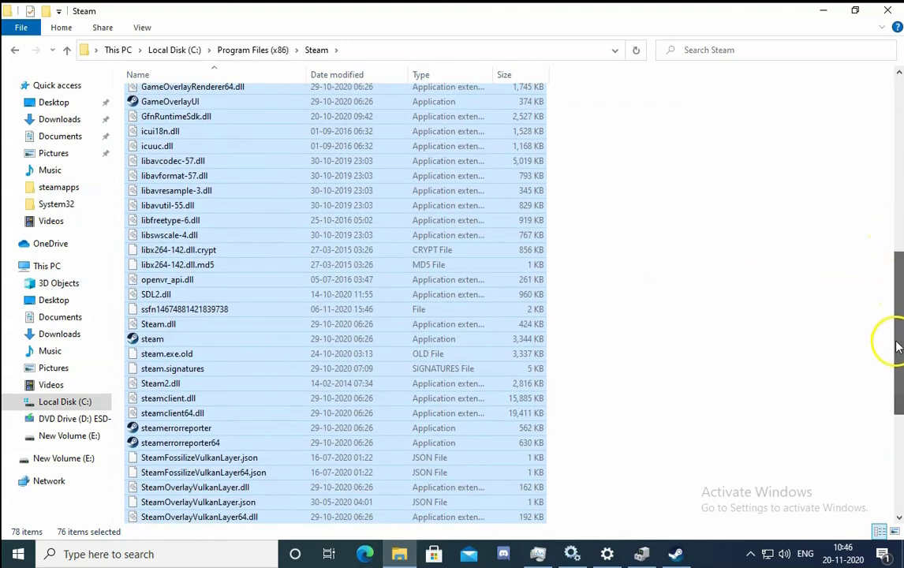
{"action": "left_click", "coordinate": [160, 344], "text": "ctrl"}
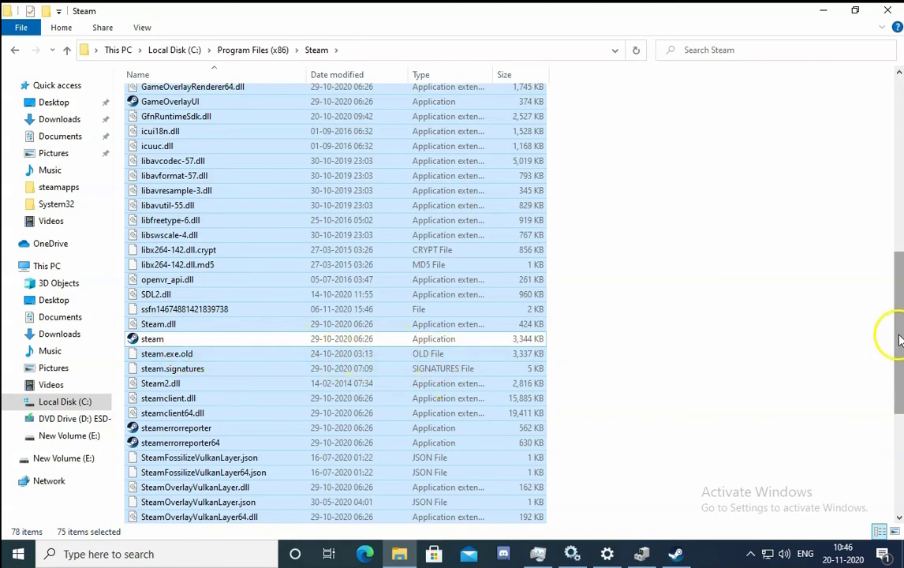
{"action": "left_click_drag", "start_coordinate": [900, 339], "coordinate": [865, 148]}
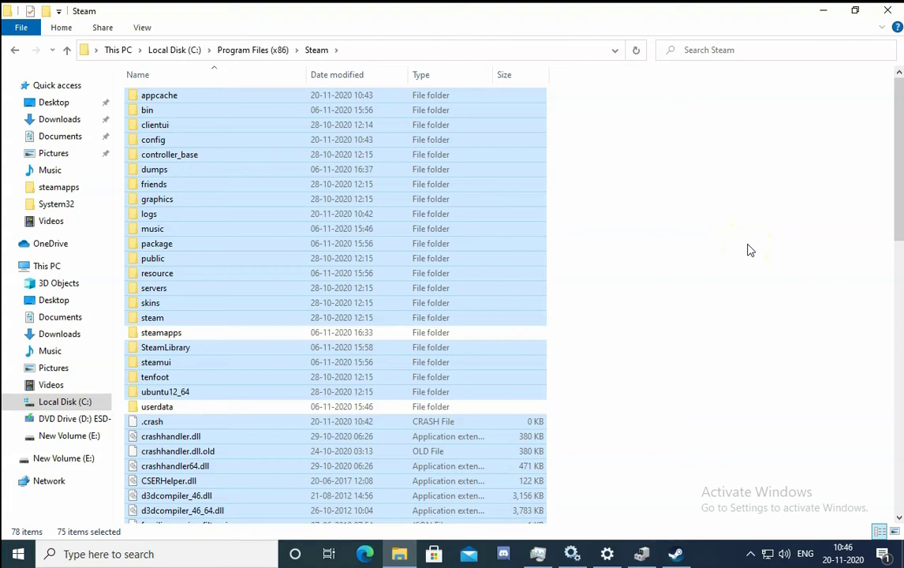
{"action": "key", "text": "shift+Delete"}
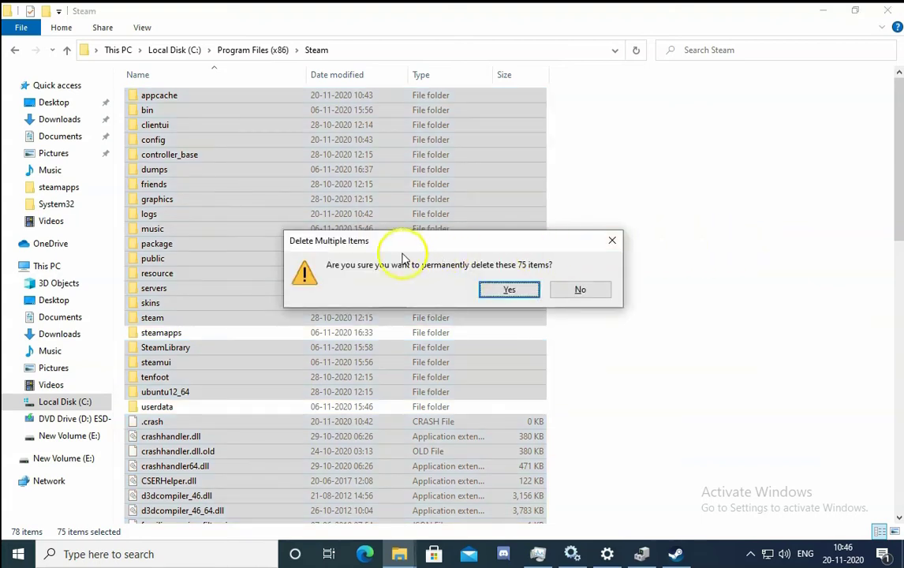
- Confirm permanently deleting the 75 items, skipping chromehtml.dll and all other in-use files
{"action": "left_click_drag", "start_coordinate": [506, 238], "coordinate": [702, 251]}
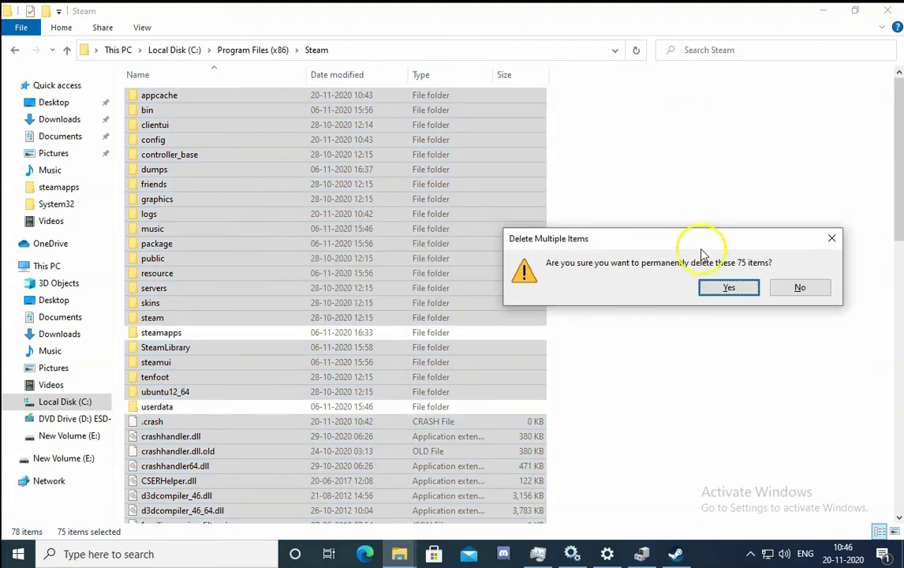
{"action": "left_click", "coordinate": [729, 288]}
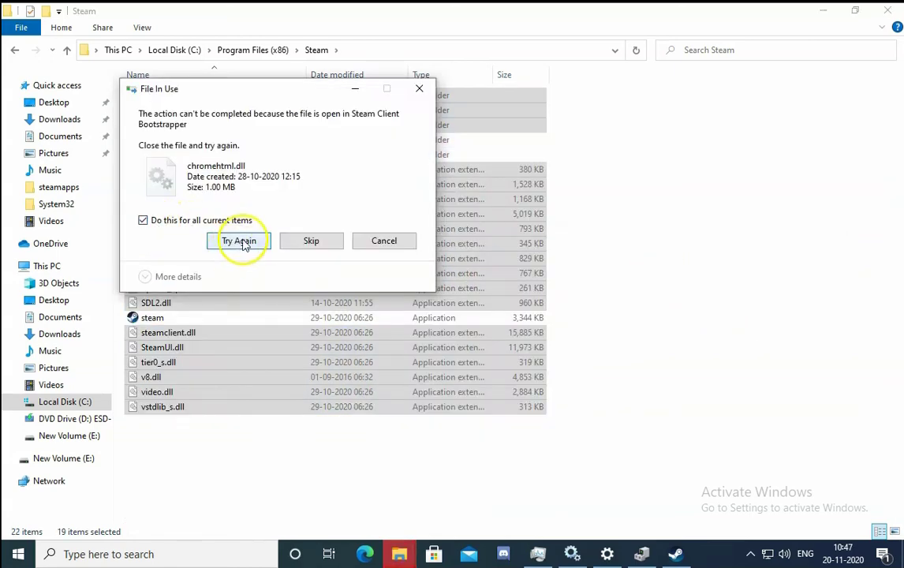
{"action": "left_click", "coordinate": [239, 241]}
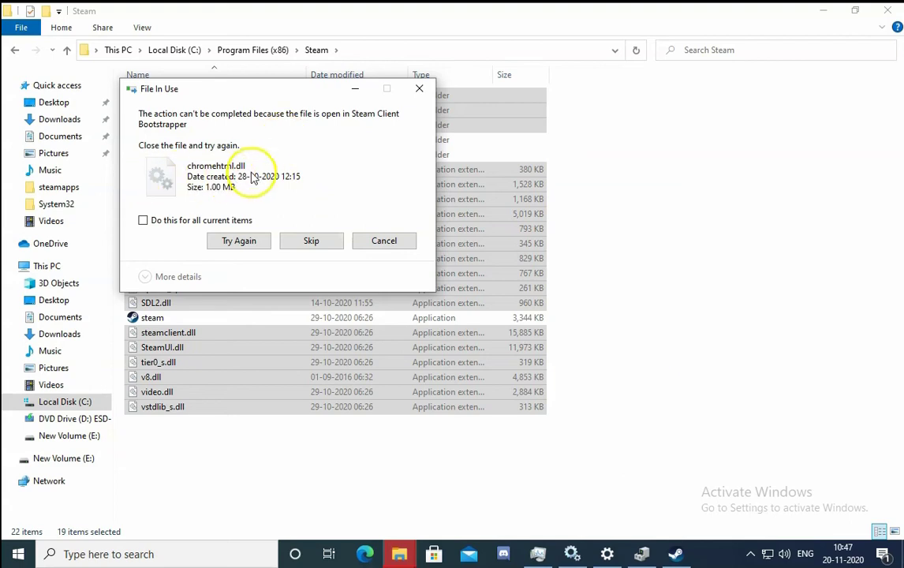
{"action": "left_click", "coordinate": [320, 248]}
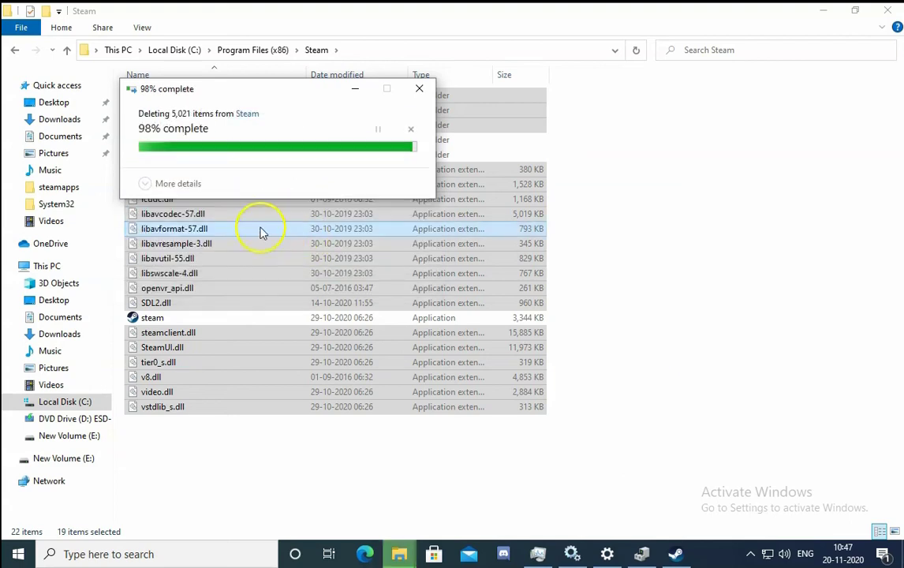
{"action": "left_click", "coordinate": [234, 240]}
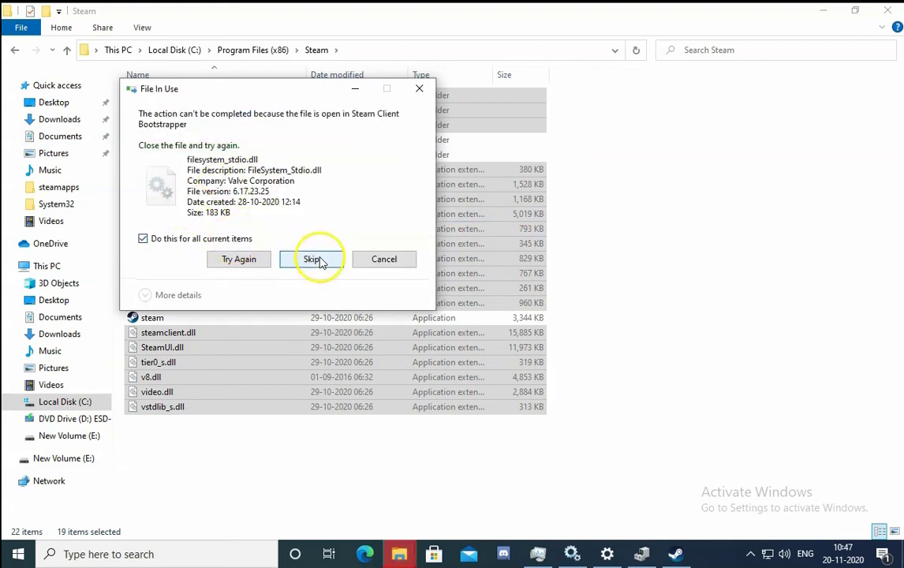
{"action": "left_click", "coordinate": [319, 259]}
{"action": "left_click", "coordinate": [680, 446]}
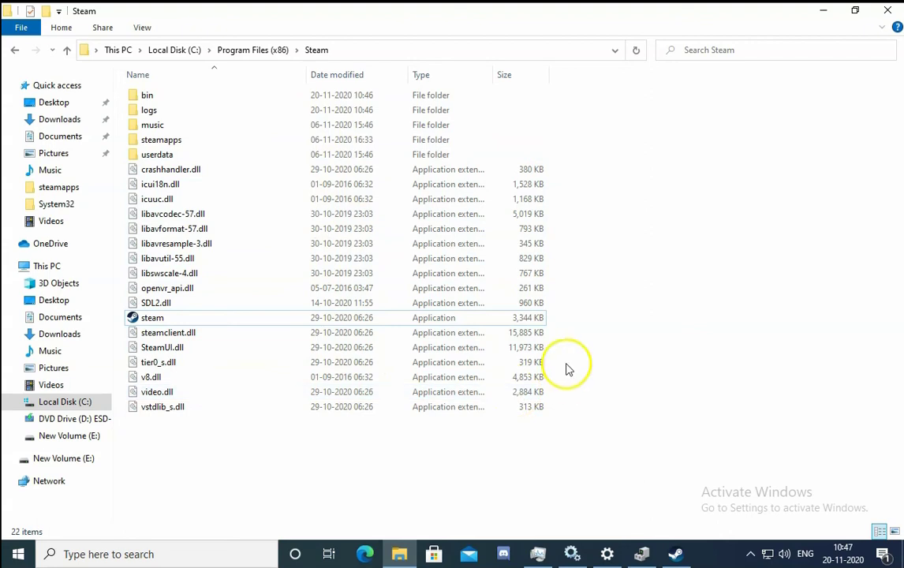
- Launch steam.exe from the cleaned-out Steam folder
{"action": "double_click", "coordinate": [166, 319]}
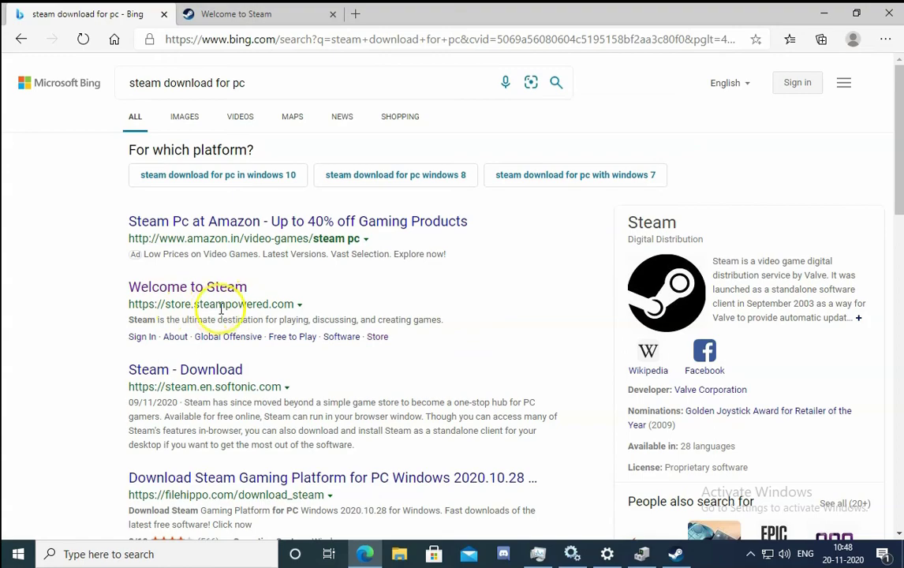
- Download SteamSetup (1).exe (1,537 KB) from the Steam website and run it, approving the UAC prompt
{"action": "left_click", "coordinate": [282, 21]}
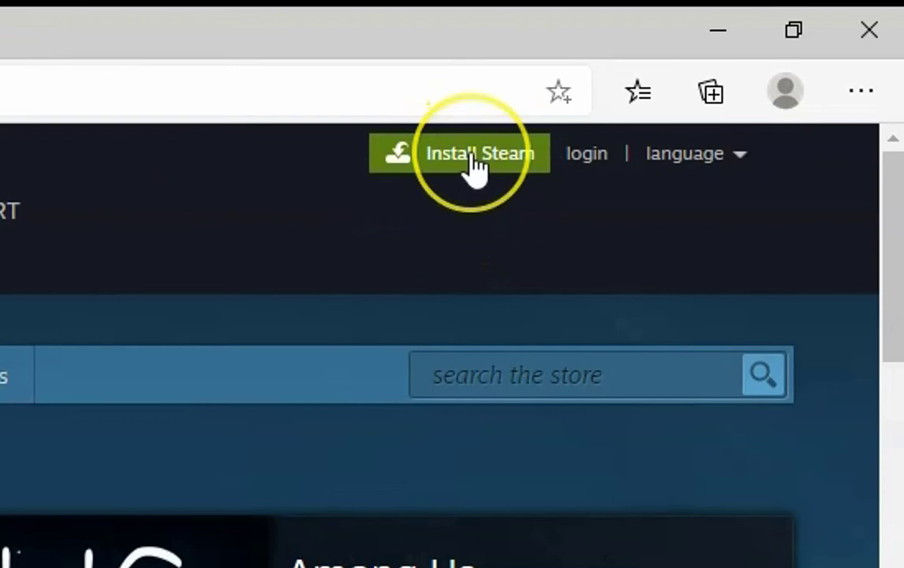
{"action": "left_click", "coordinate": [474, 158]}
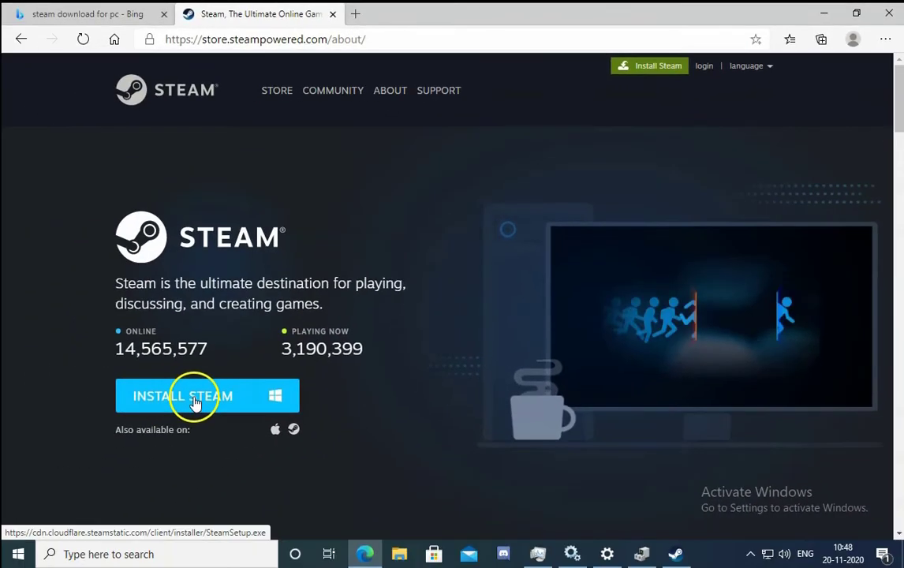
{"action": "left_click", "coordinate": [194, 400]}
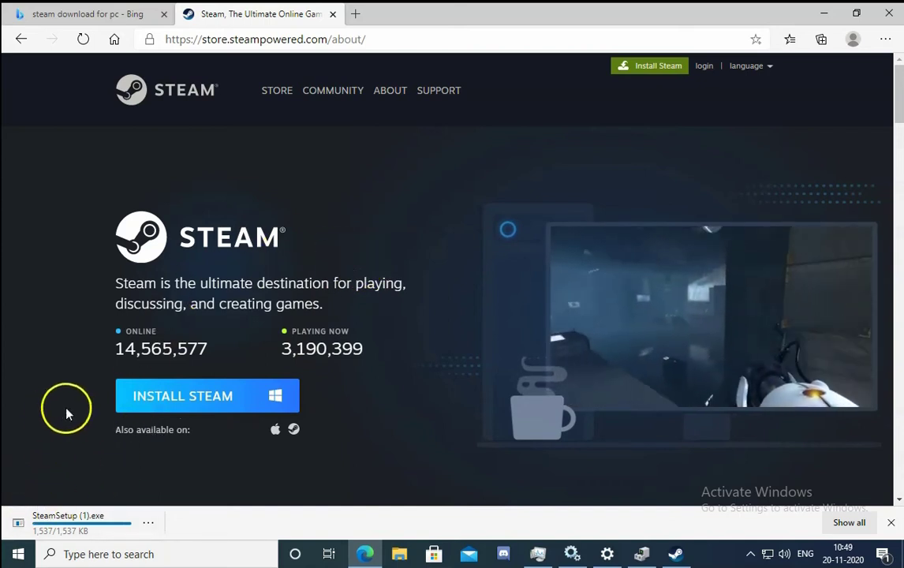
{"action": "left_click", "coordinate": [53, 528]}
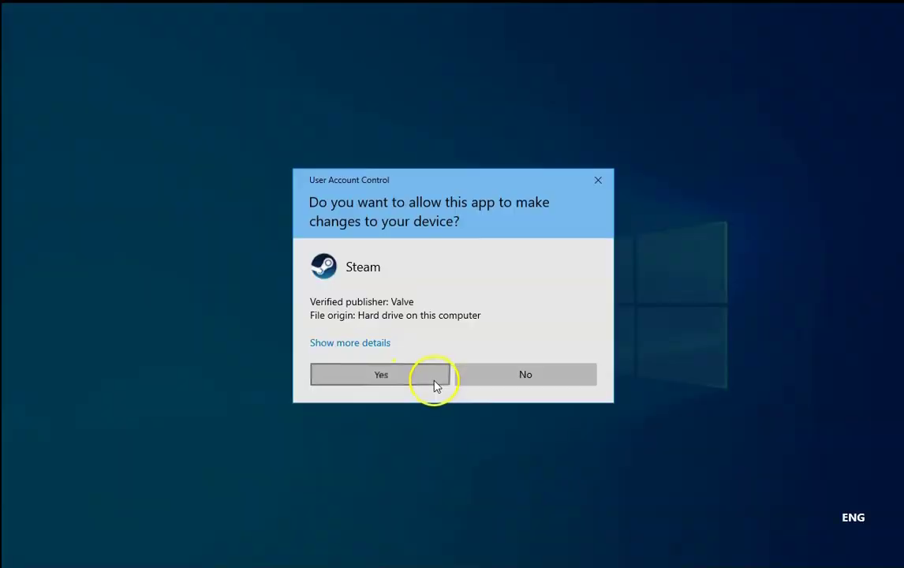
{"action": "left_click", "coordinate": [435, 382]}
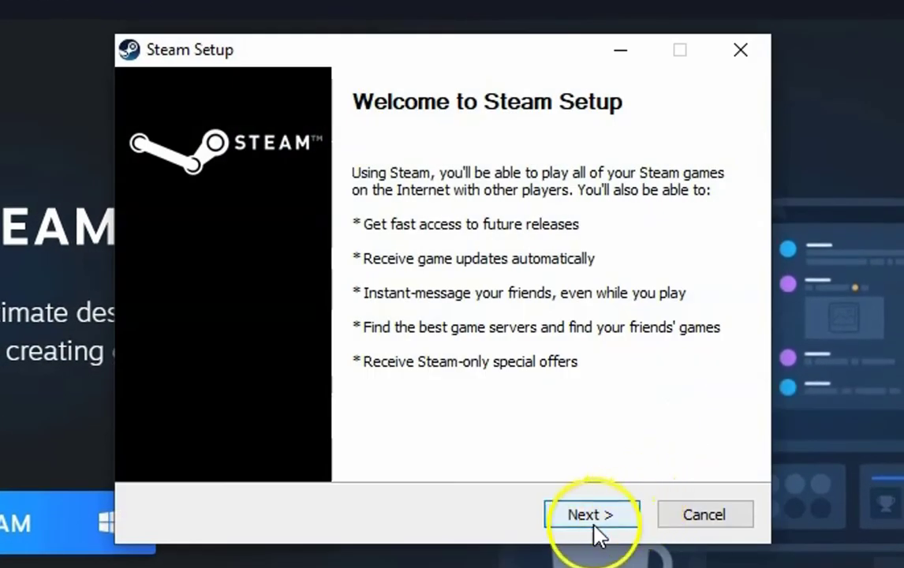
- Install Steam in English to C:\Program Files (x86)\Steam\ and launch it to the login window
{"action": "left_click", "coordinate": [584, 517]}
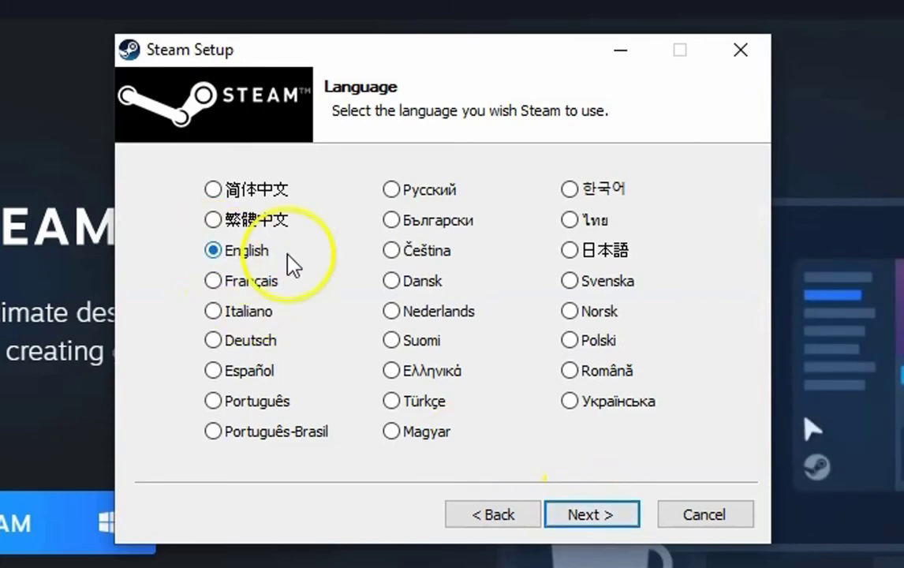
{"action": "left_click", "coordinate": [615, 517]}
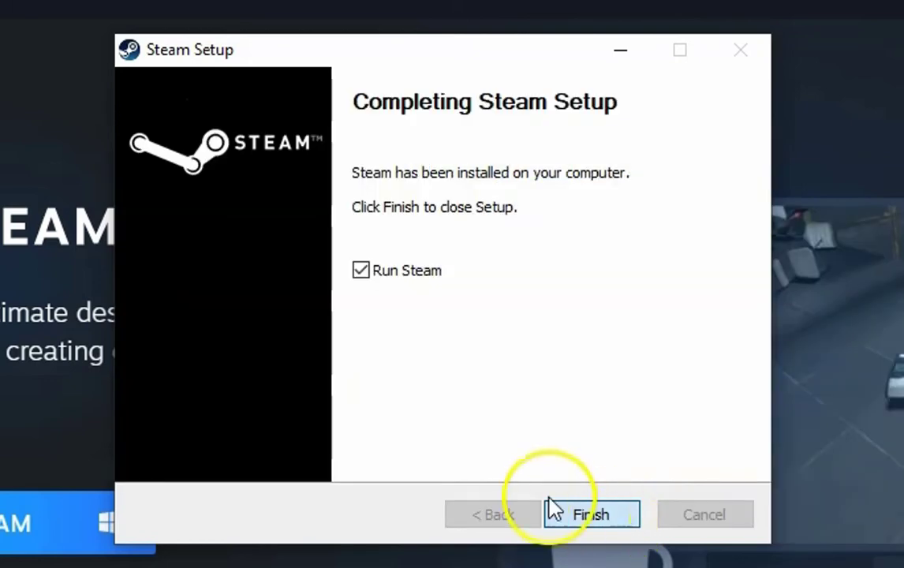
{"action": "left_click", "coordinate": [553, 509]}
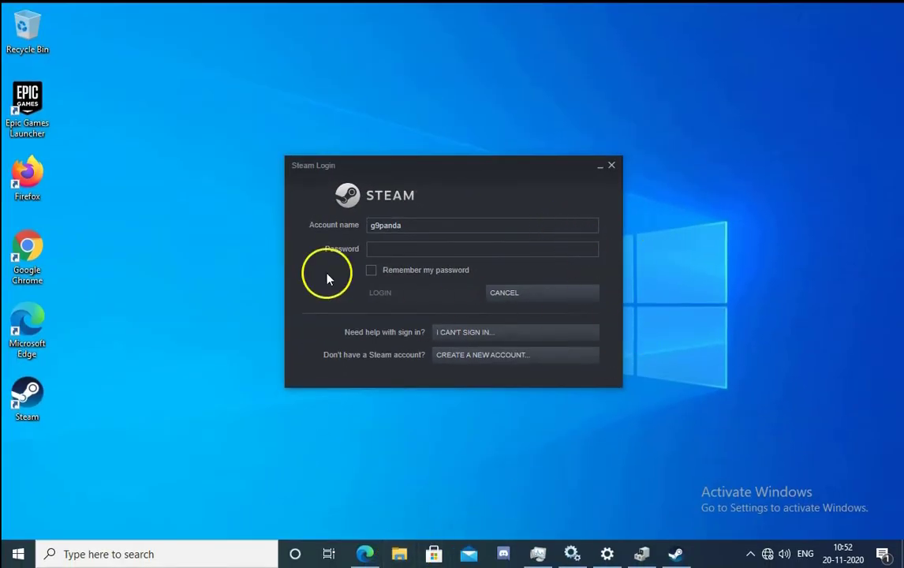
{"action": "key", "text": "super+e"}
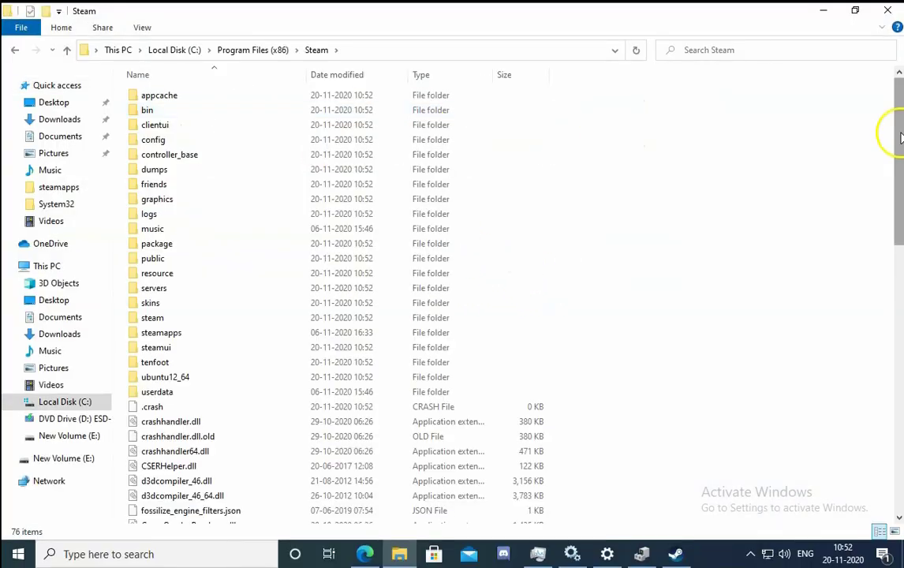
{"action": "left_click_drag", "start_coordinate": [900, 138], "coordinate": [885, 75]}
{"action": "left_click", "coordinate": [823, 11]}
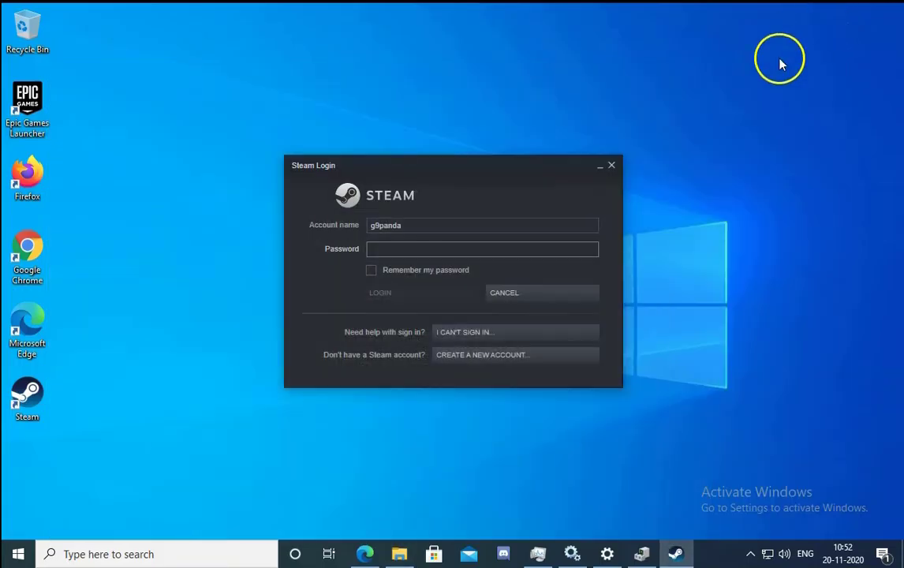